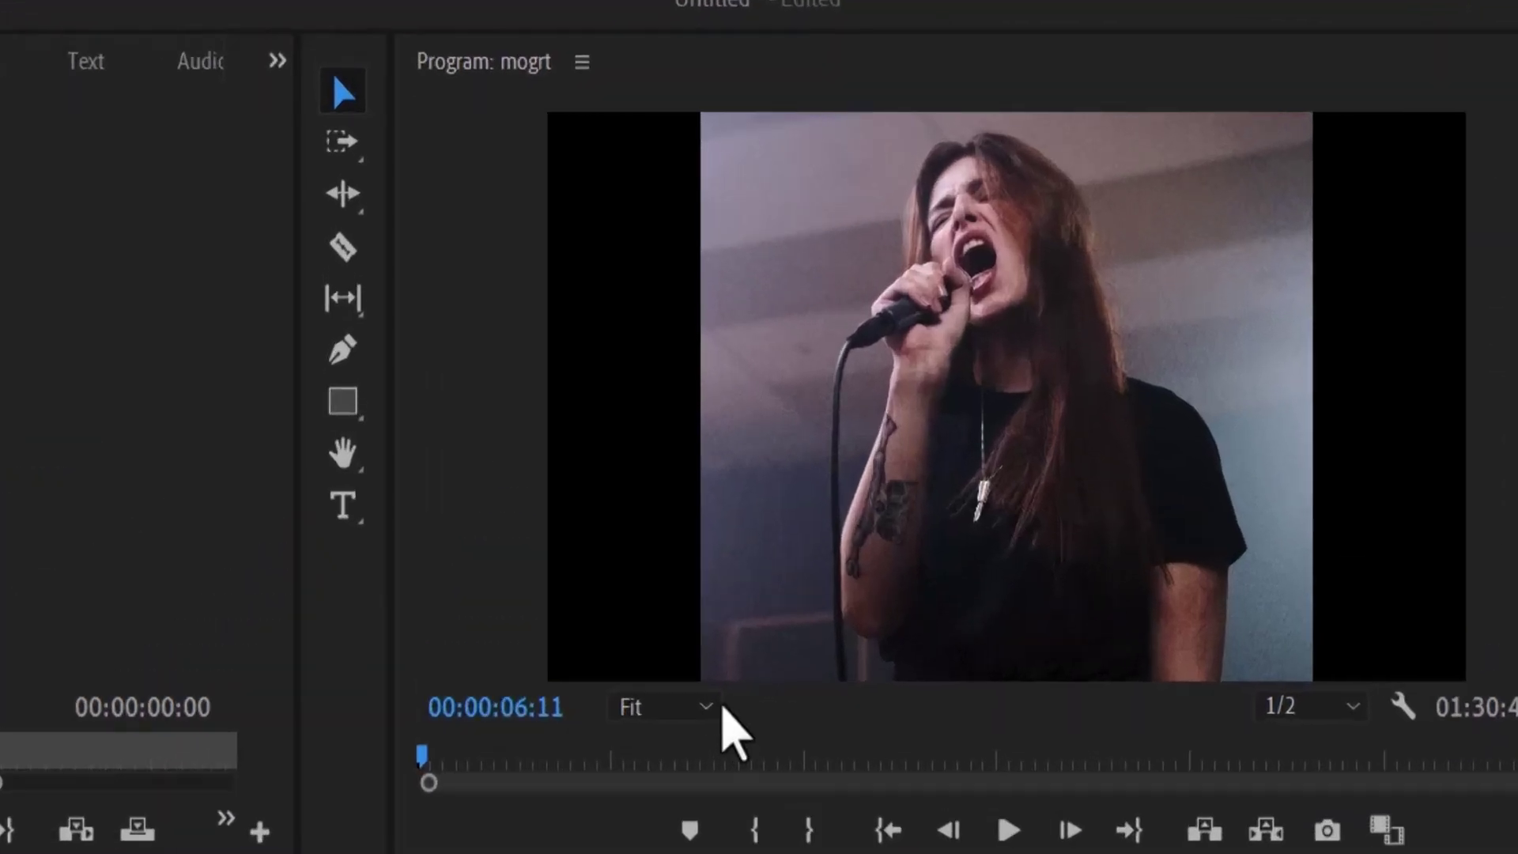
- Select the Remix Tool from the Ripple Edit tool group
{"action": "left_click", "coordinate": [344, 193]}
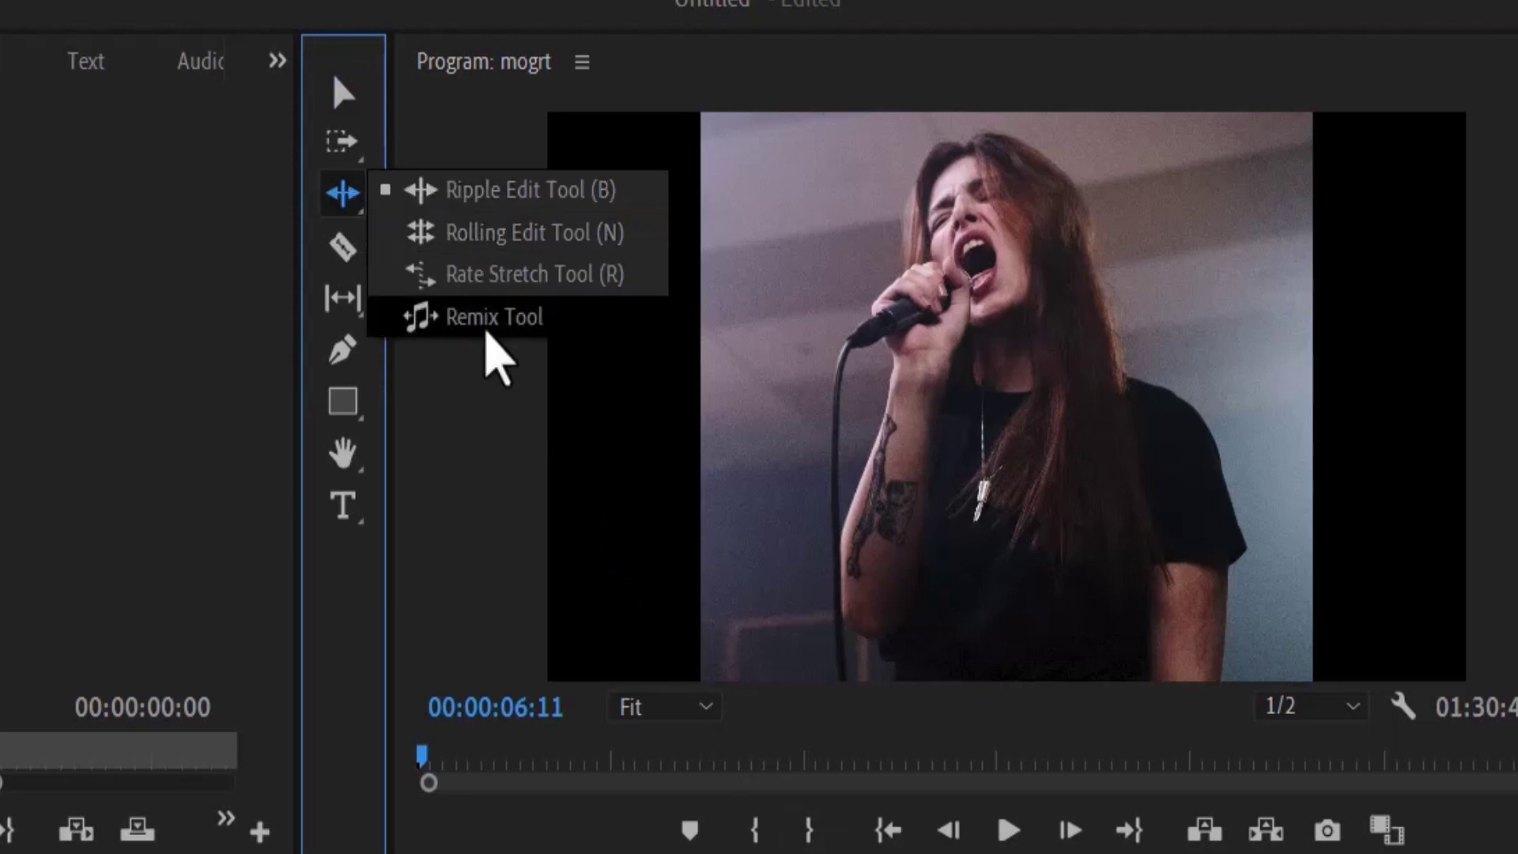
{"action": "left_click", "coordinate": [493, 316]}
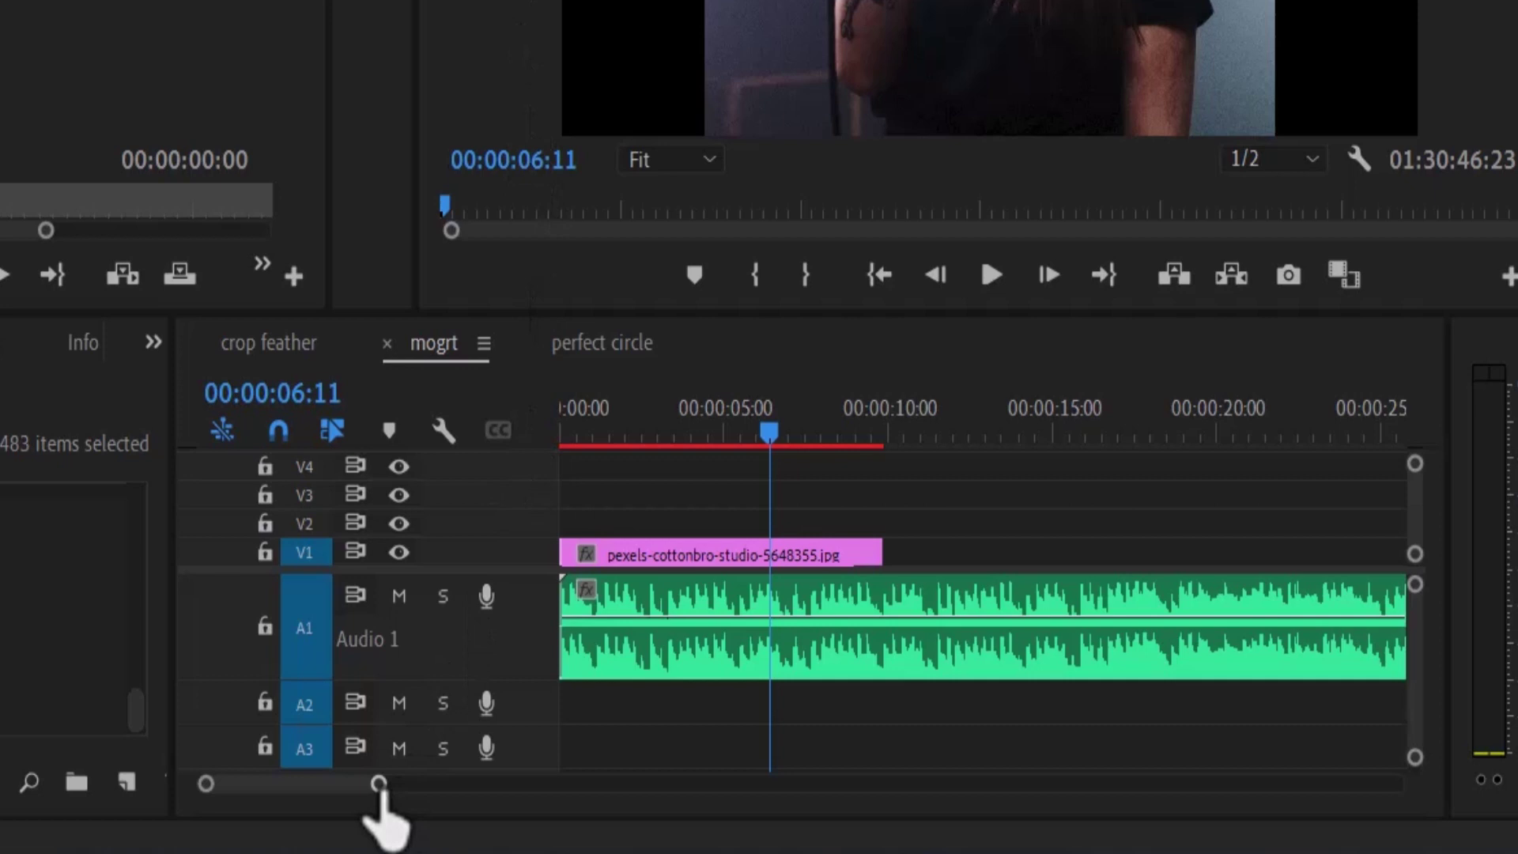
- Remix the A1 song down to about 10 seconds, ending with the image clip
{"action": "left_click_drag", "start_coordinate": [379, 783], "coordinate": [629, 784]}
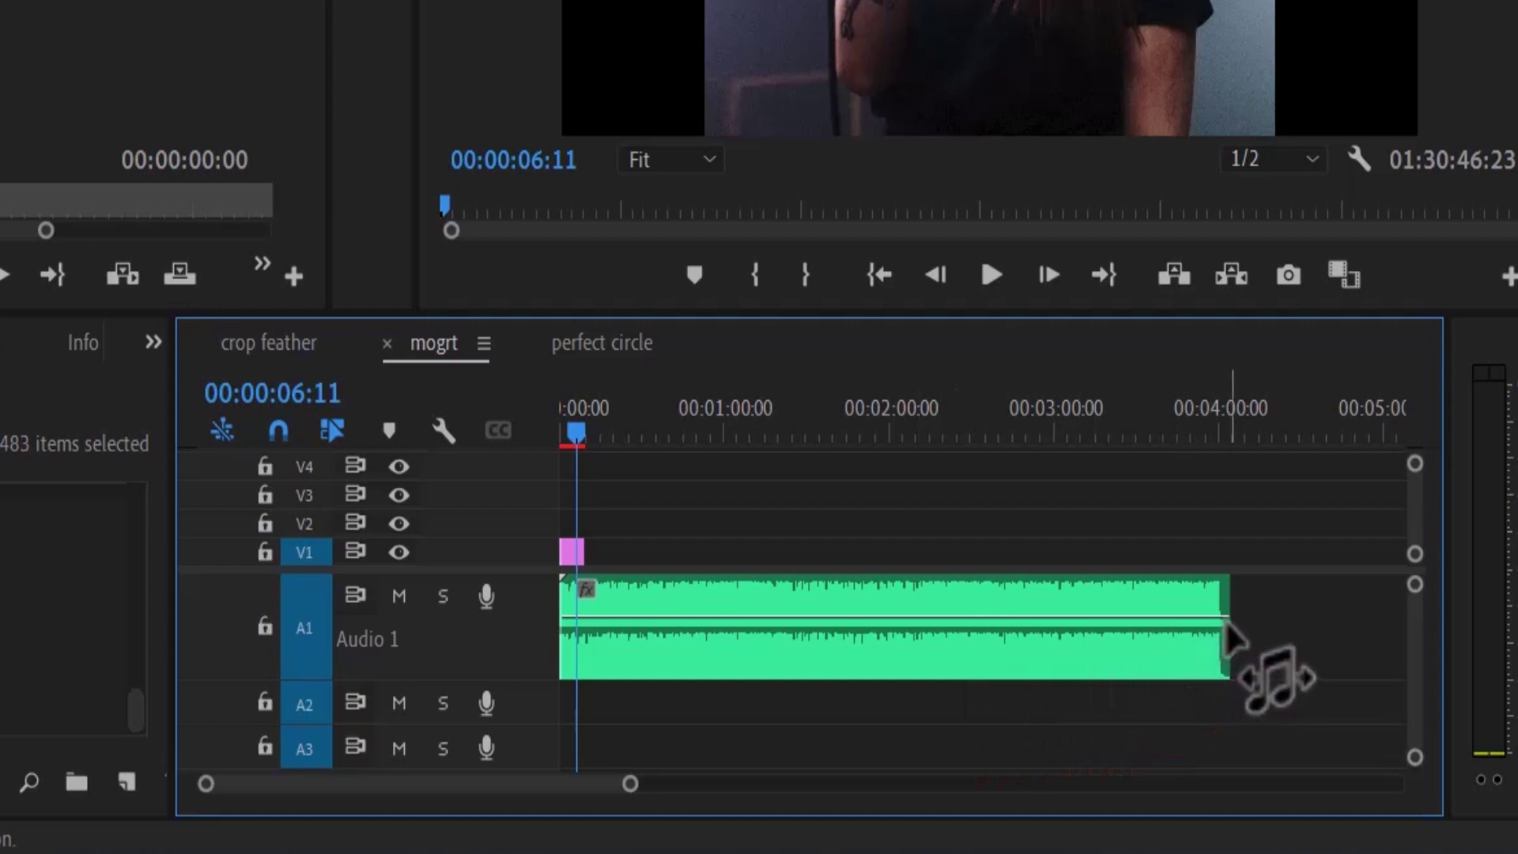
{"action": "left_click_drag", "start_coordinate": [1229, 628], "coordinate": [581, 641]}
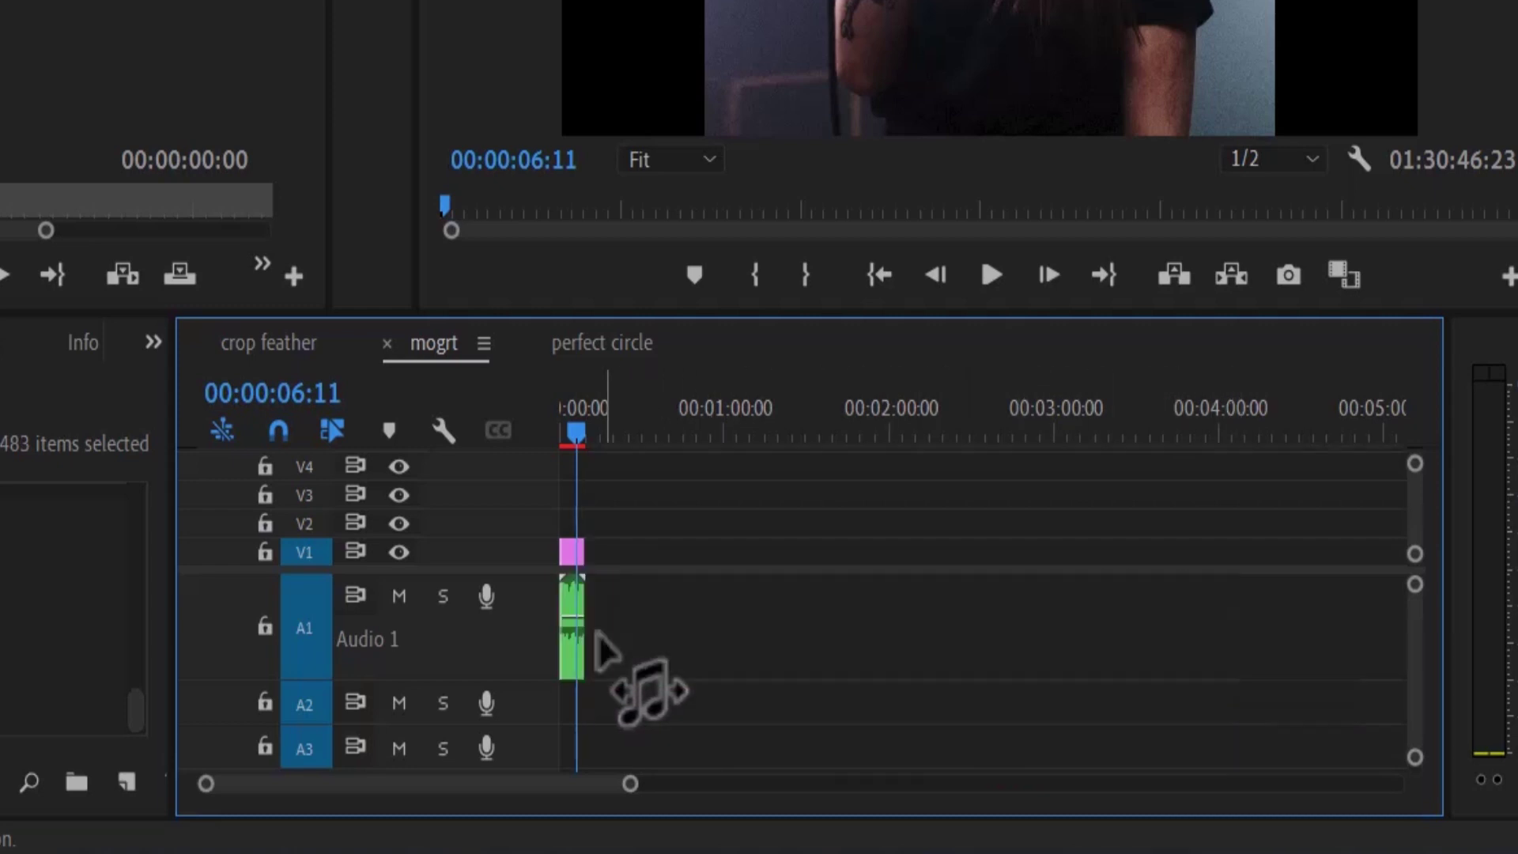
{"action": "left_click_drag", "start_coordinate": [631, 785], "coordinate": [493, 792]}
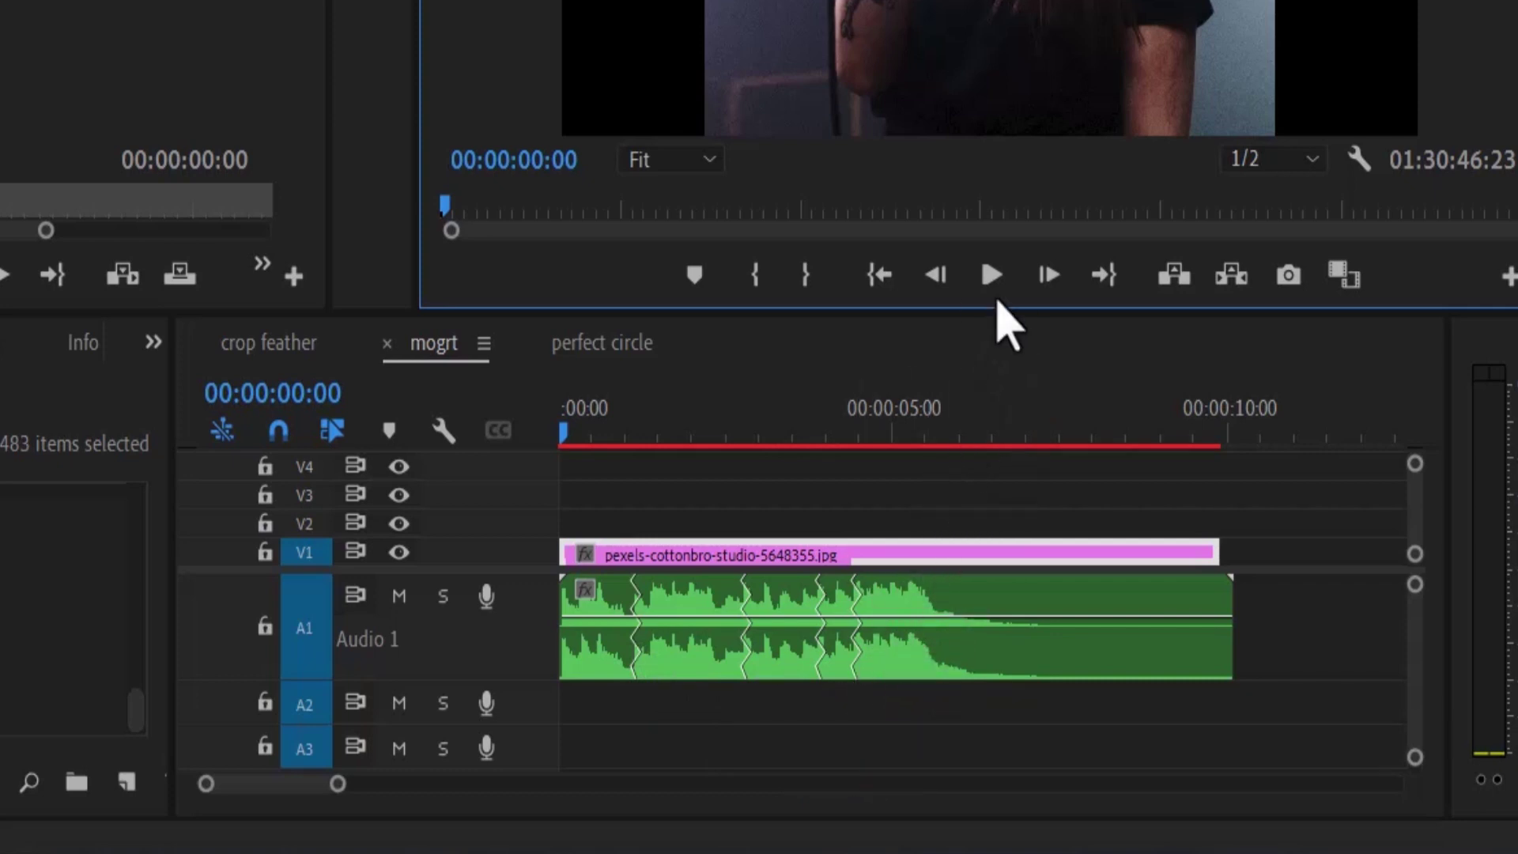
{"action": "left_click", "coordinate": [993, 276]}
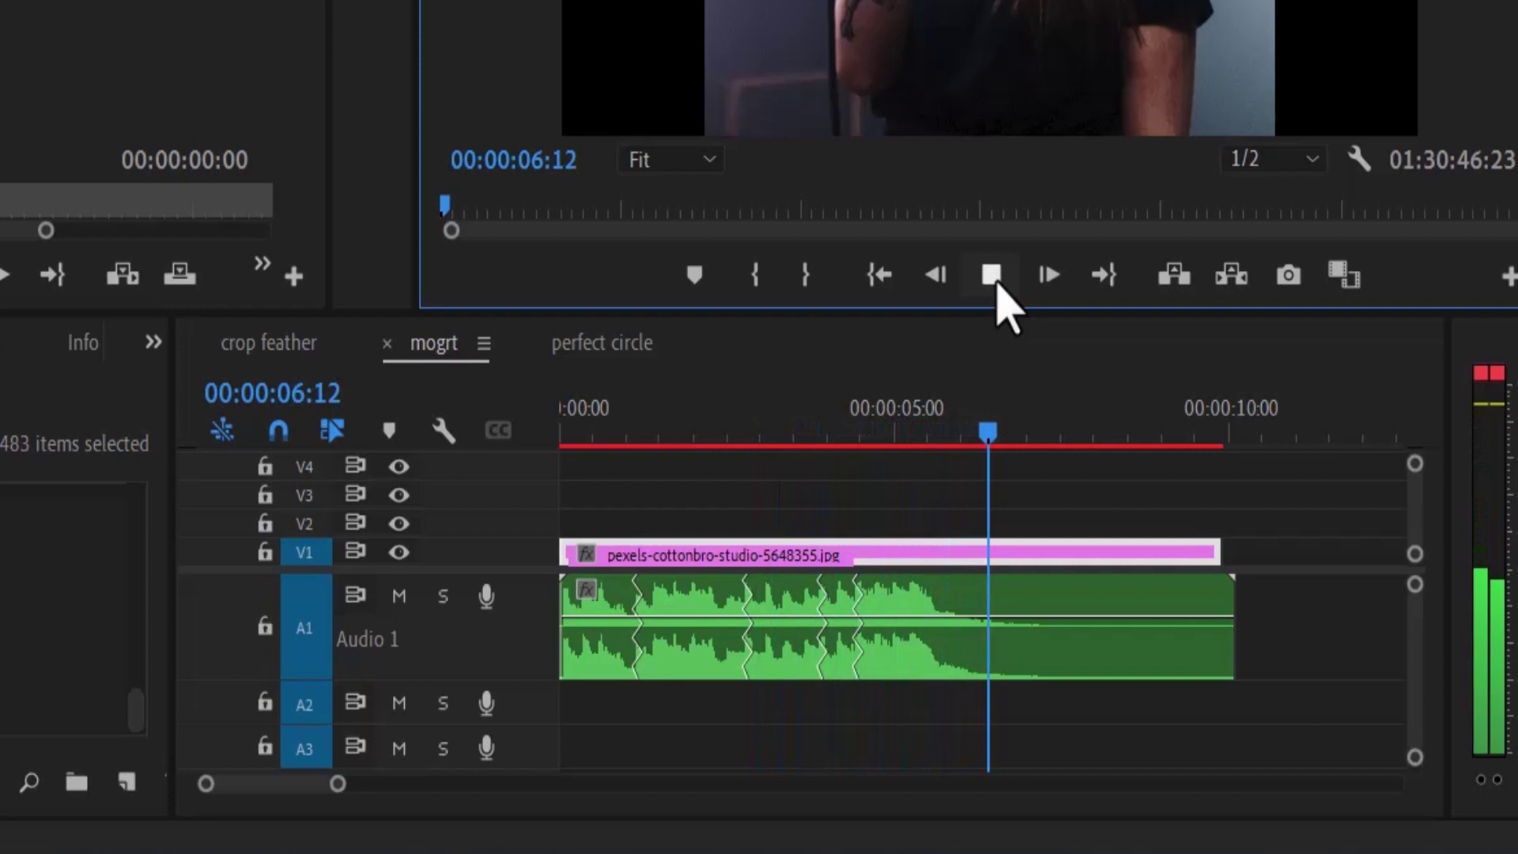
{"action": "left_click", "coordinate": [992, 277]}
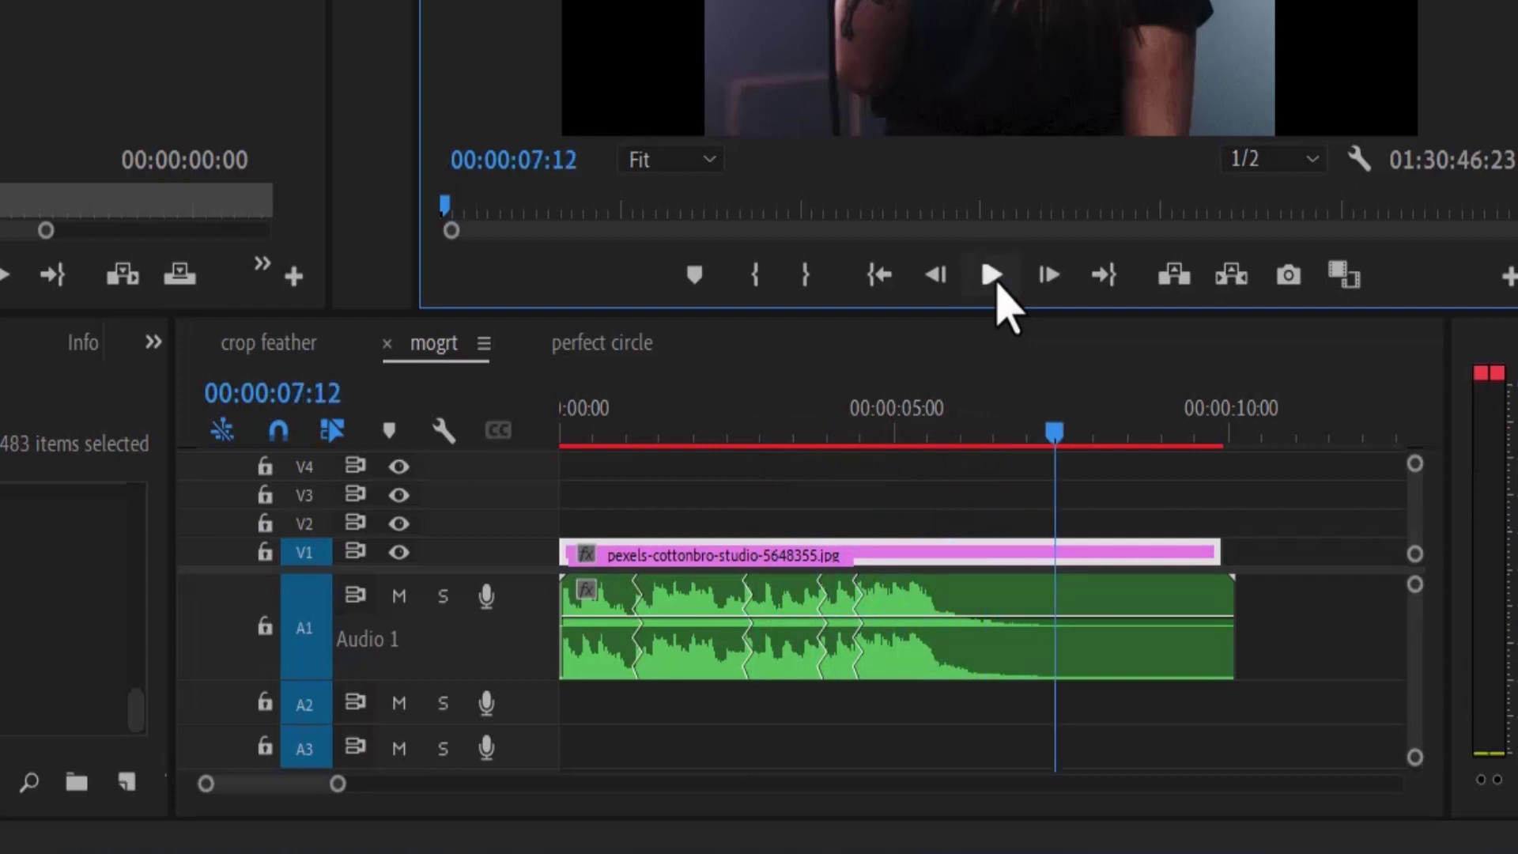